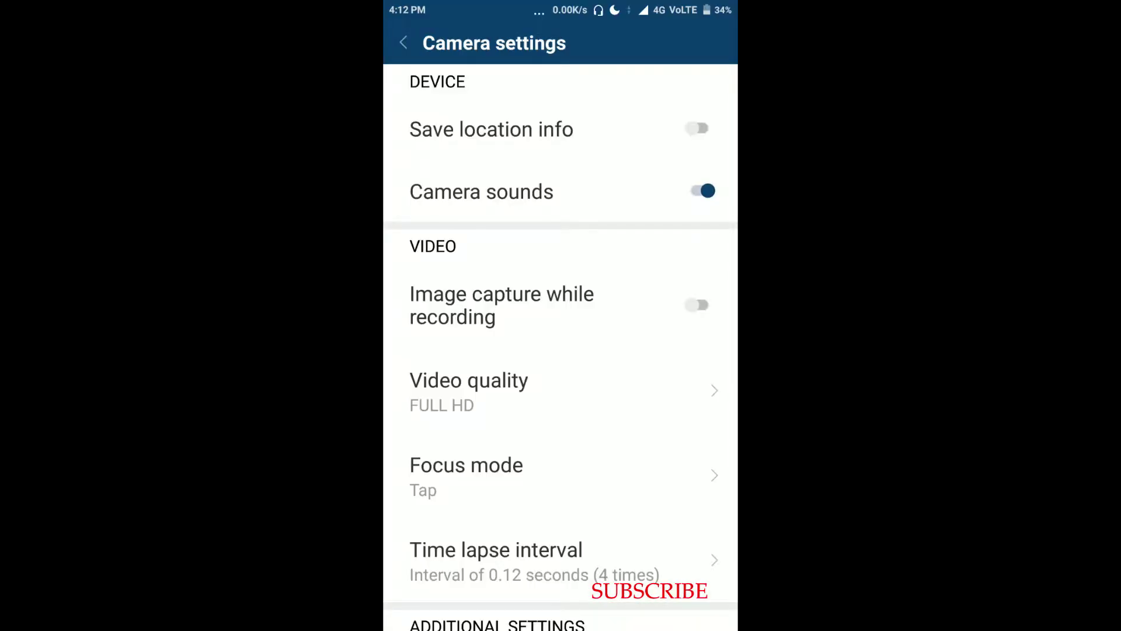
- Check the video quality options, leave FULL HD selected, and leave the camera app
{"action": "left_click", "coordinate": [468, 390]}
{"action": "left_click", "coordinate": [558, 605]}
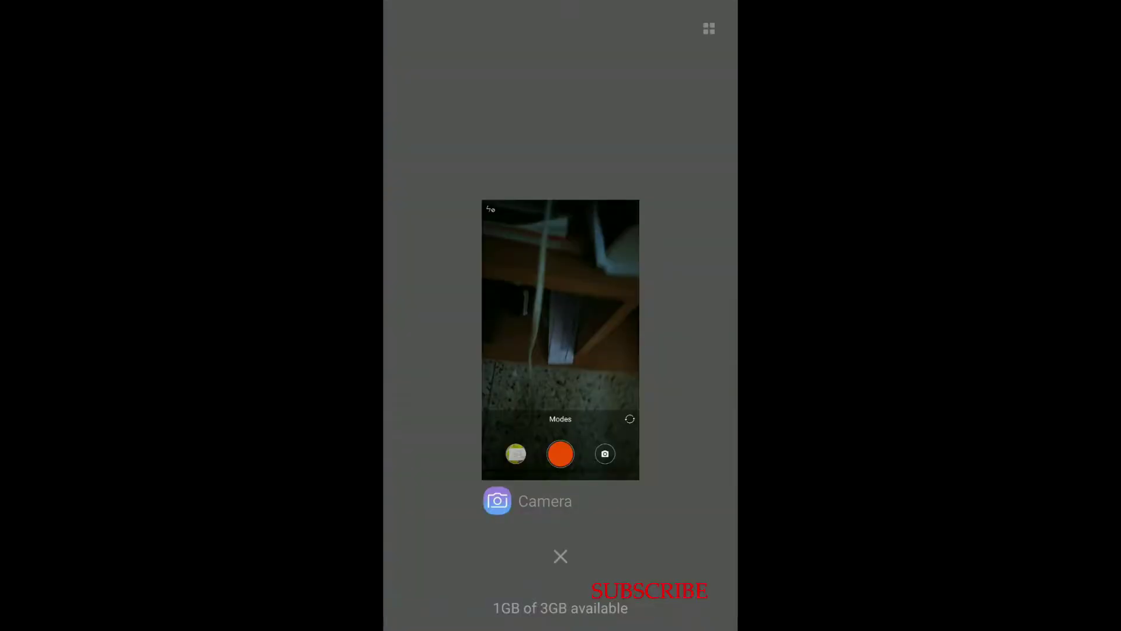
{"action": "key", "text": "Home"}
- Open the app drawer and launch the Play Store
{"action": "left_click_drag", "start_coordinate": [561, 525], "coordinate": [561, 220]}
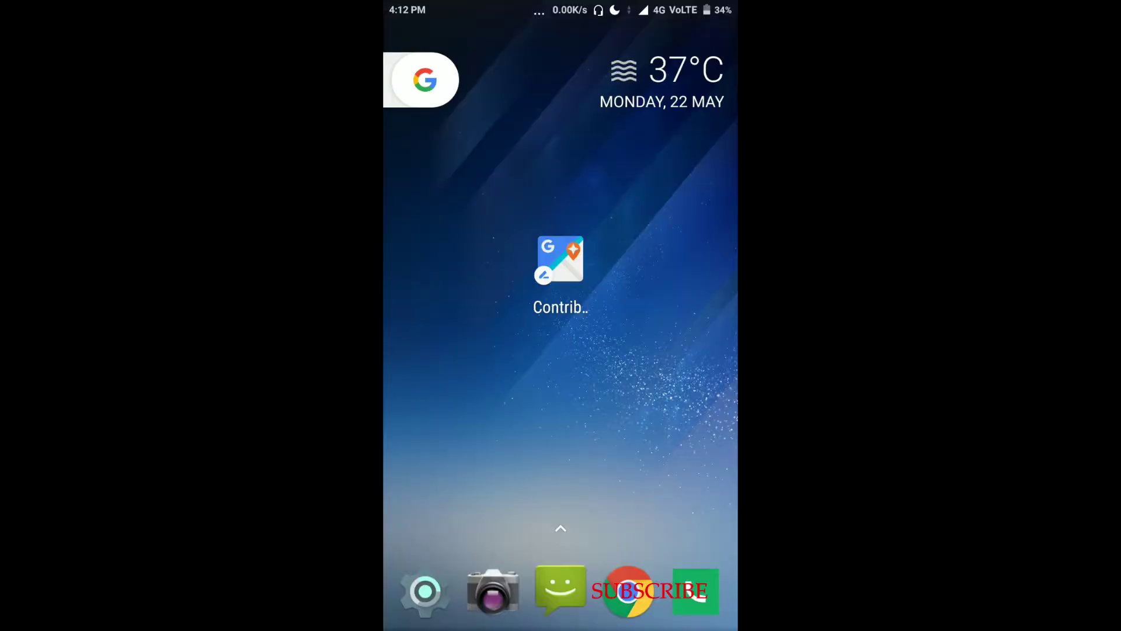
{"action": "left_click_drag", "start_coordinate": [561, 526], "coordinate": [560, 219]}
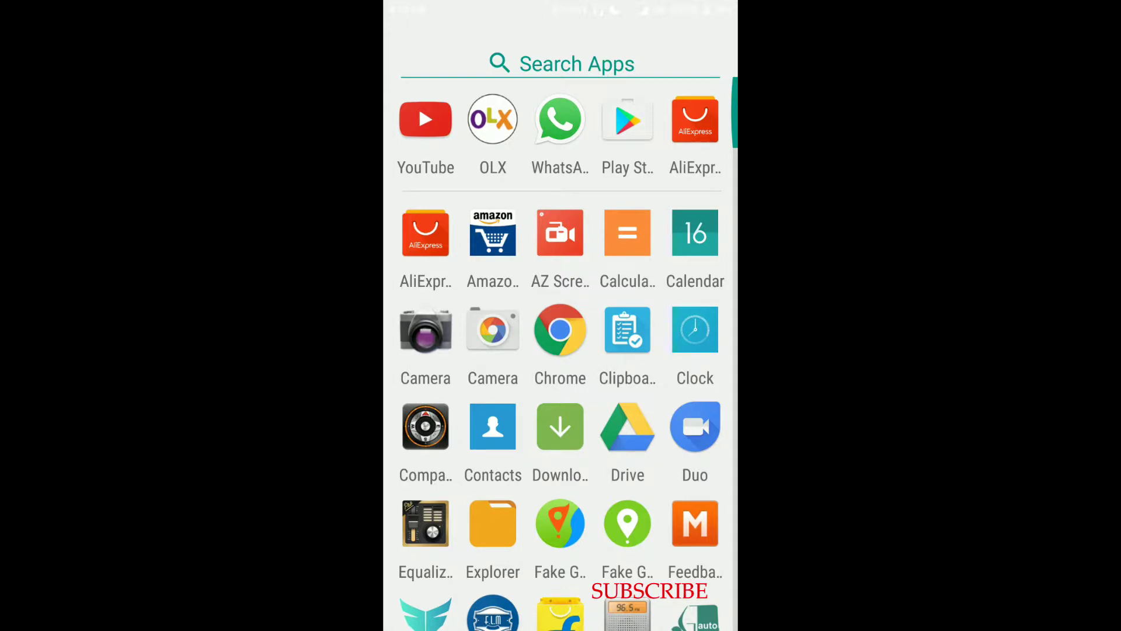
{"action": "scroll", "coordinate": [560, 350], "scroll_direction": "down", "scroll_amount": 3}
{"action": "scroll", "coordinate": [561, 350], "scroll_direction": "down", "scroll_amount": 3}
{"action": "scroll", "coordinate": [561, 350], "scroll_direction": "down", "scroll_amount": 3}
{"action": "scroll", "coordinate": [560, 351], "scroll_direction": "down", "scroll_amount": 2}
{"action": "scroll", "coordinate": [560, 350], "scroll_direction": "down", "scroll_amount": 2}
{"action": "scroll", "coordinate": [561, 350], "scroll_direction": "down", "scroll_amount": 2}
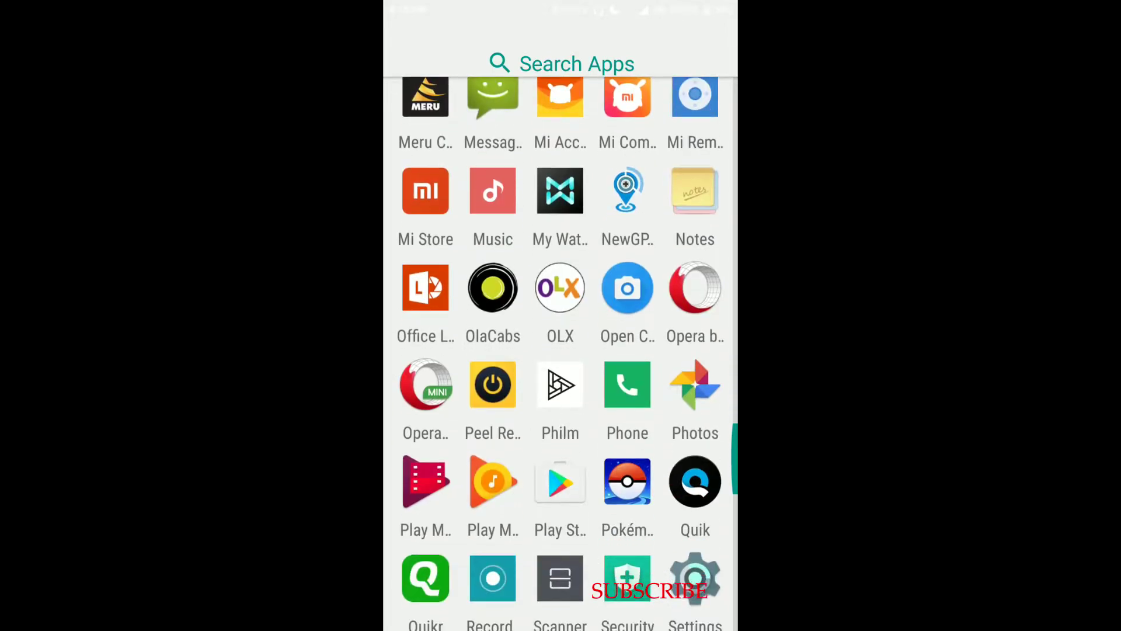
{"action": "left_click", "coordinate": [560, 482]}
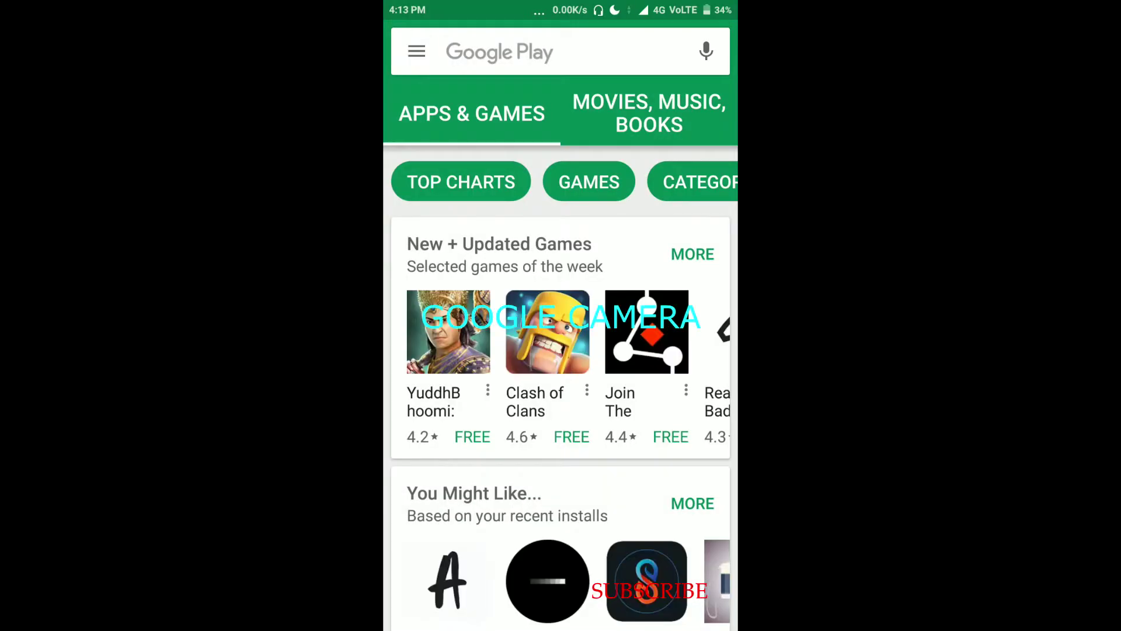
- Open the installed apps list under My apps & games and check Flat Logo Maker
{"action": "left_click", "coordinate": [411, 50]}
{"action": "left_click", "coordinate": [542, 250]}
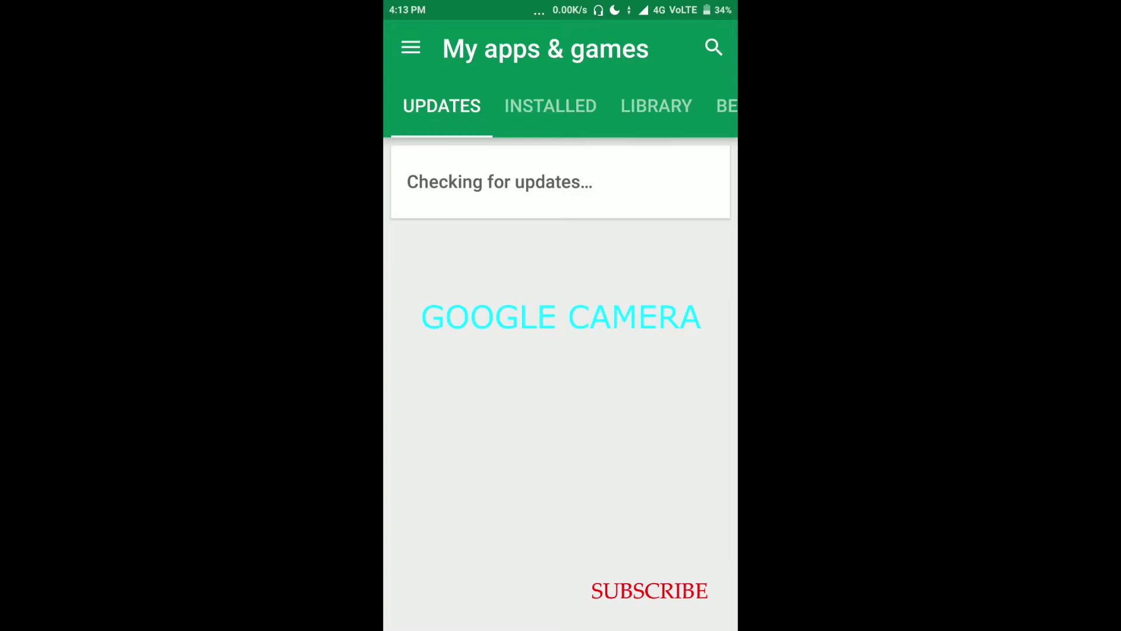
{"action": "left_click", "coordinate": [550, 105]}
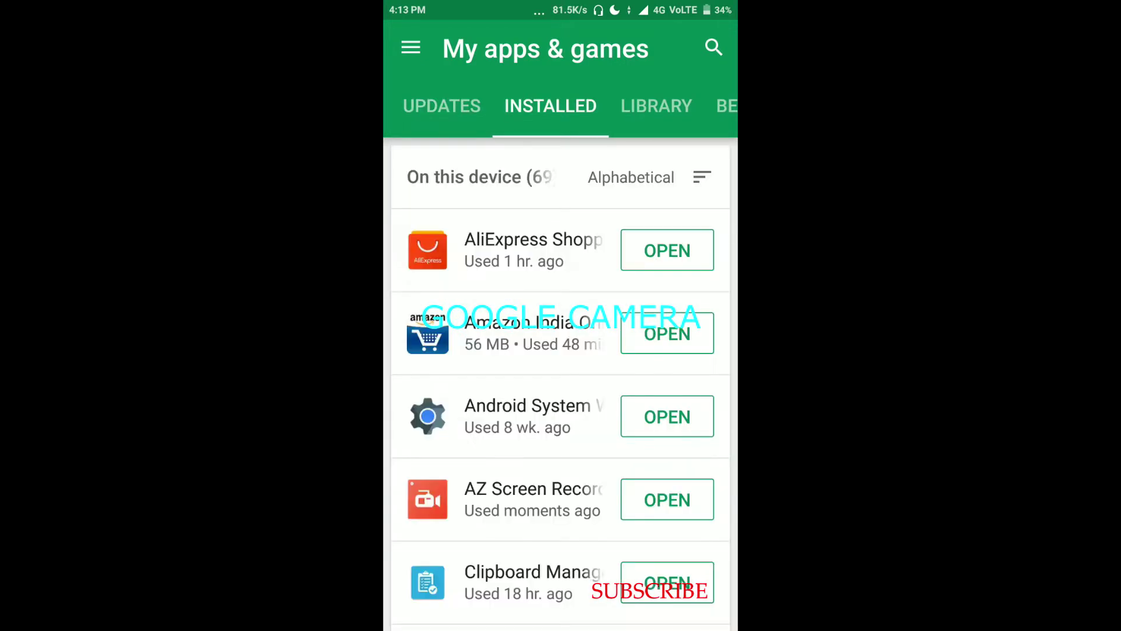
{"action": "scroll", "coordinate": [561, 350], "scroll_direction": "down", "scroll_amount": 2}
{"action": "scroll", "coordinate": [561, 351], "scroll_direction": "down", "scroll_amount": 3}
{"action": "scroll", "coordinate": [560, 351], "scroll_direction": "down", "scroll_amount": 2}
{"action": "scroll", "coordinate": [561, 350], "scroll_direction": "down", "scroll_amount": 2}
{"action": "left_click", "coordinate": [526, 219]}
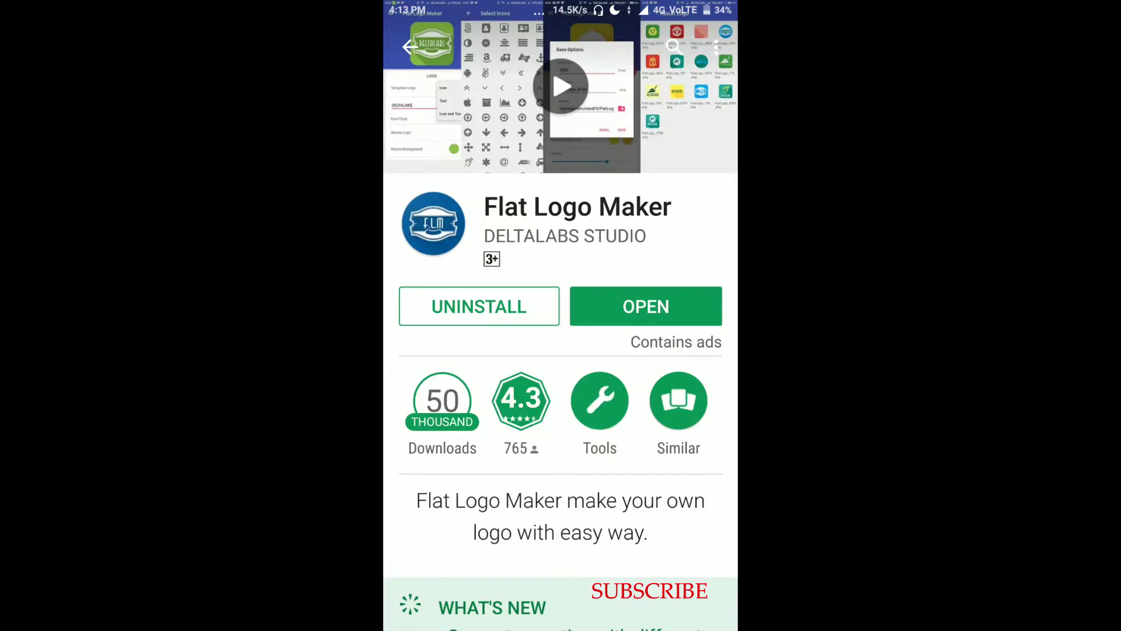
{"action": "key", "text": "Escape"}
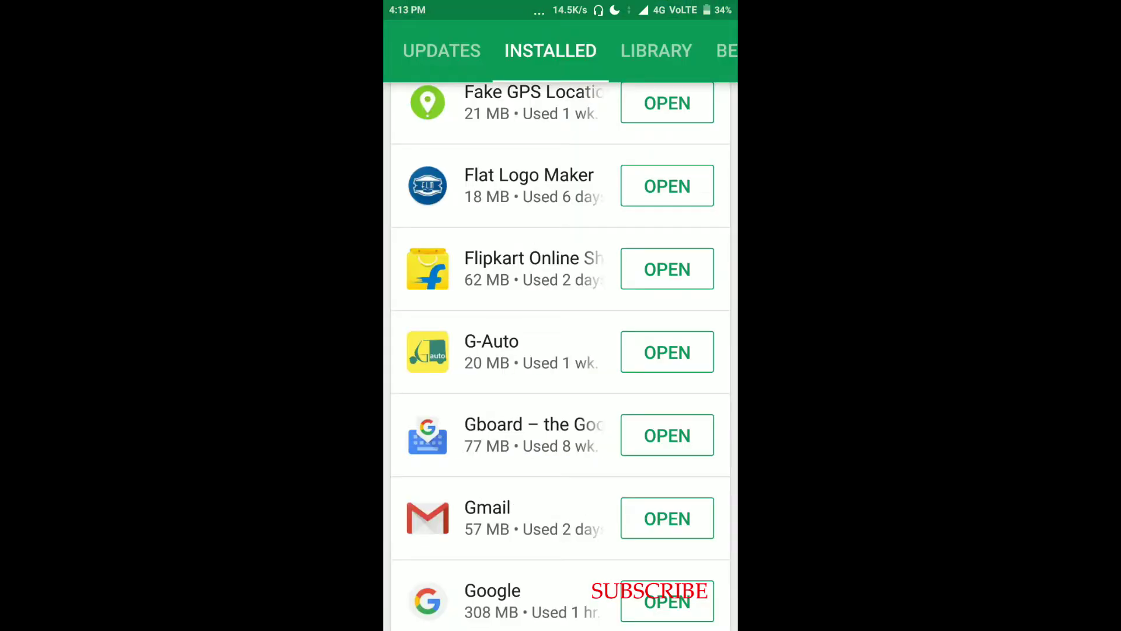
{"action": "scroll", "coordinate": [561, 350], "scroll_direction": "down", "scroll_amount": 3}
- View the Google Camera details page, then return to the home screen
{"action": "left_click", "coordinate": [525, 413]}
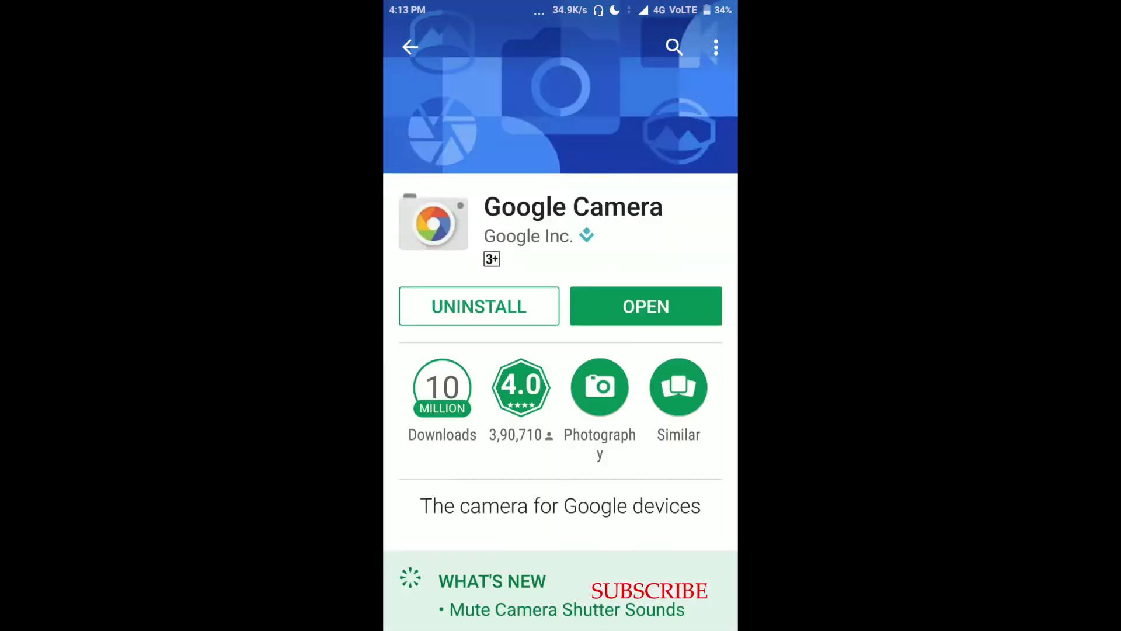
{"action": "scroll", "coordinate": [561, 350], "scroll_direction": "down", "scroll_amount": 3}
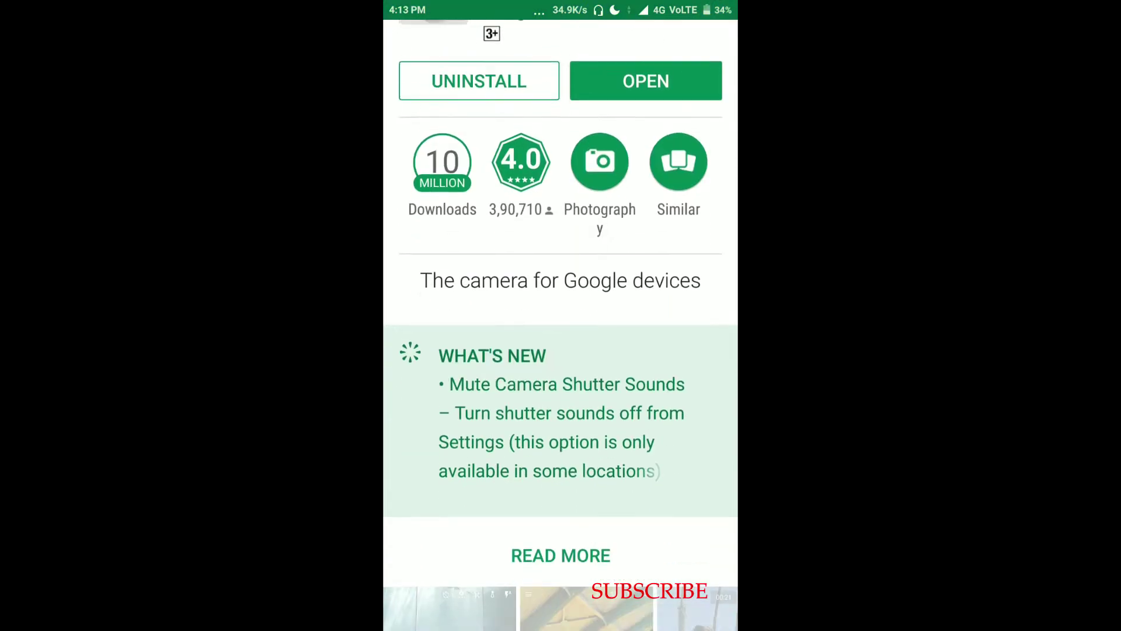
{"action": "scroll", "coordinate": [560, 351], "scroll_direction": "up", "scroll_amount": 2}
{"action": "left_click", "coordinate": [410, 47]}
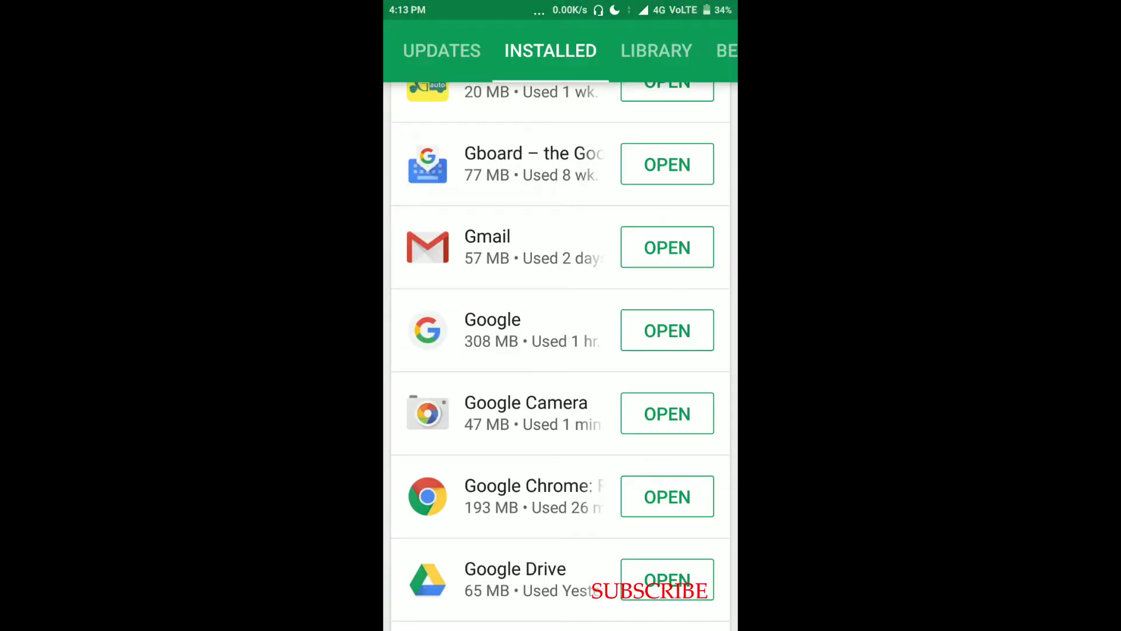
{"action": "scroll", "coordinate": [561, 350], "scroll_direction": "up", "scroll_amount": 5}
{"action": "key", "text": "Home"}
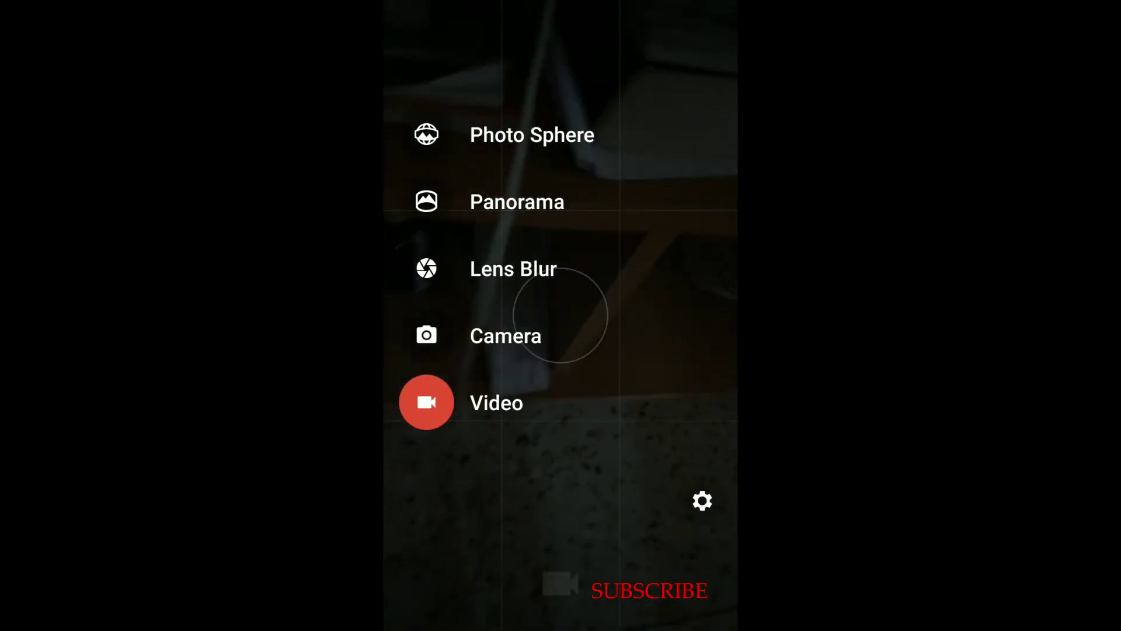
- Open Google Camera's Resolution & quality settings and keep back camera video at UHD 4K
{"action": "left_click", "coordinate": [701, 500]}
{"action": "left_click", "coordinate": [489, 86]}
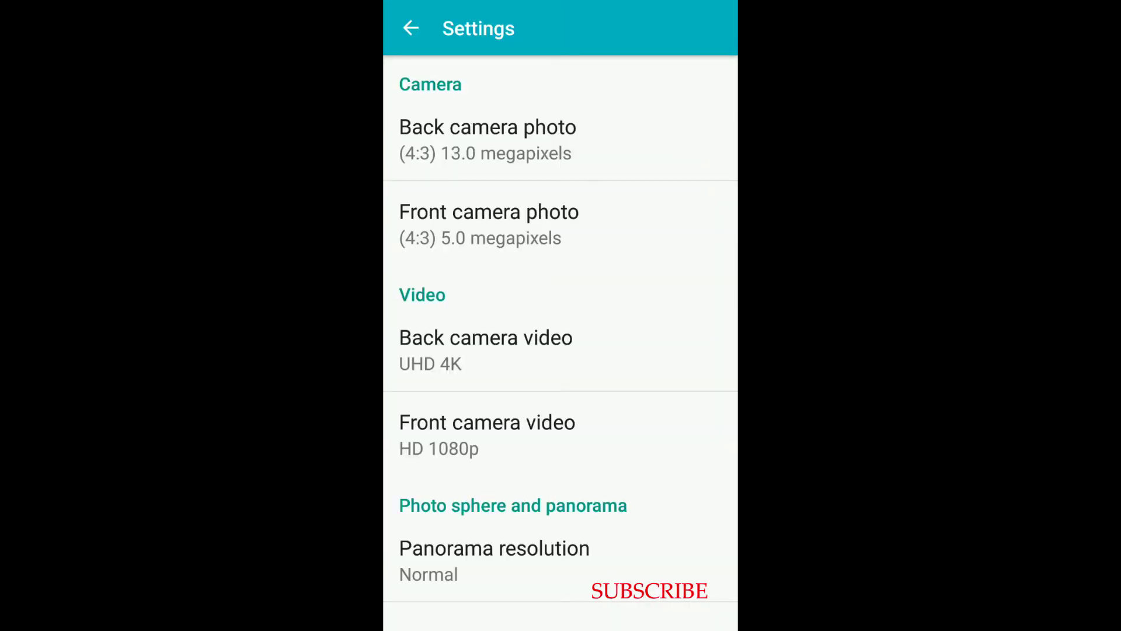
{"action": "left_click", "coordinate": [486, 346]}
{"action": "left_click", "coordinate": [443, 265]}
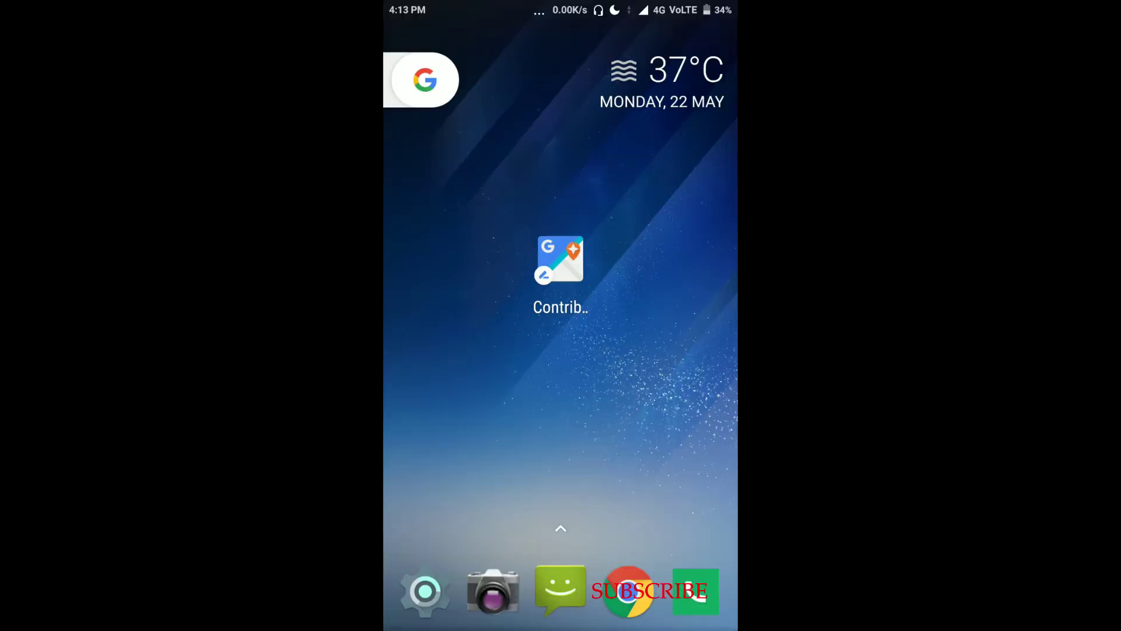
- Swipe down from the top of the home screen to show the notifications panel
{"action": "left_click_drag", "start_coordinate": [560, 9], "coordinate": [561, 525]}
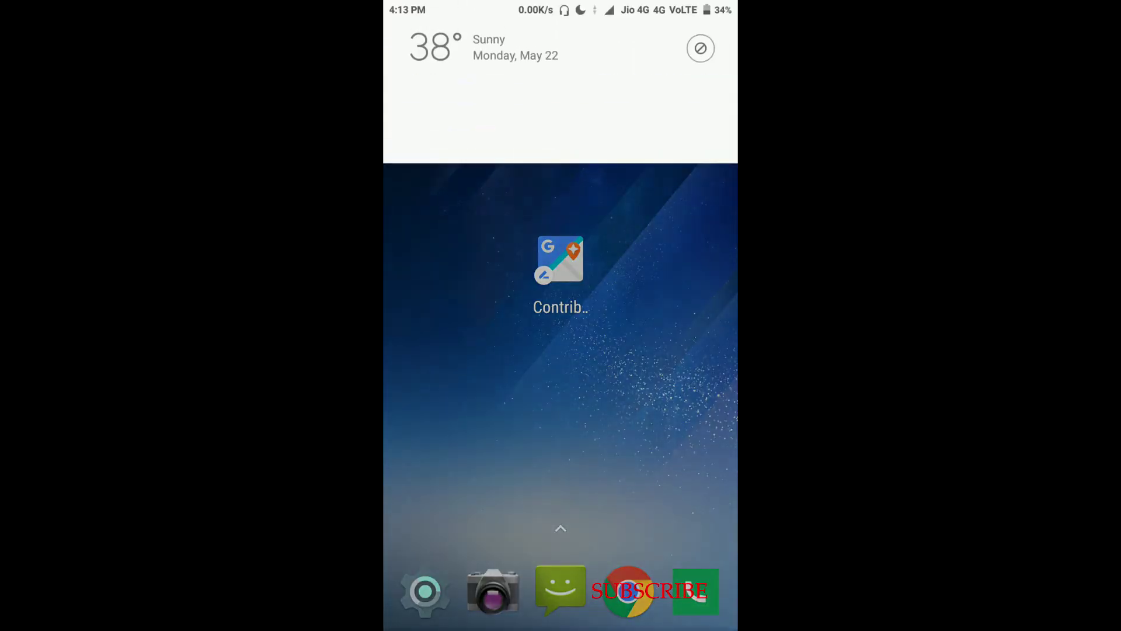